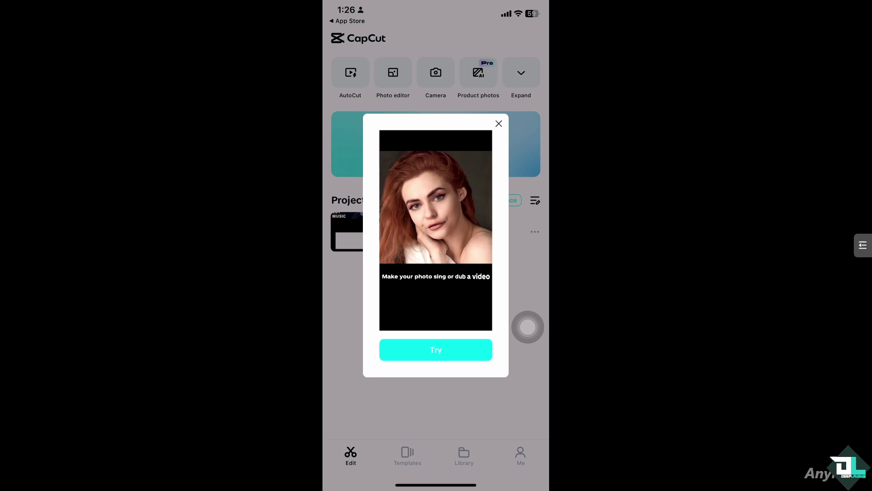
- Close the 'Make your photo sing' promo popup to reveal the projects list
{"action": "left_click", "coordinate": [498, 123]}
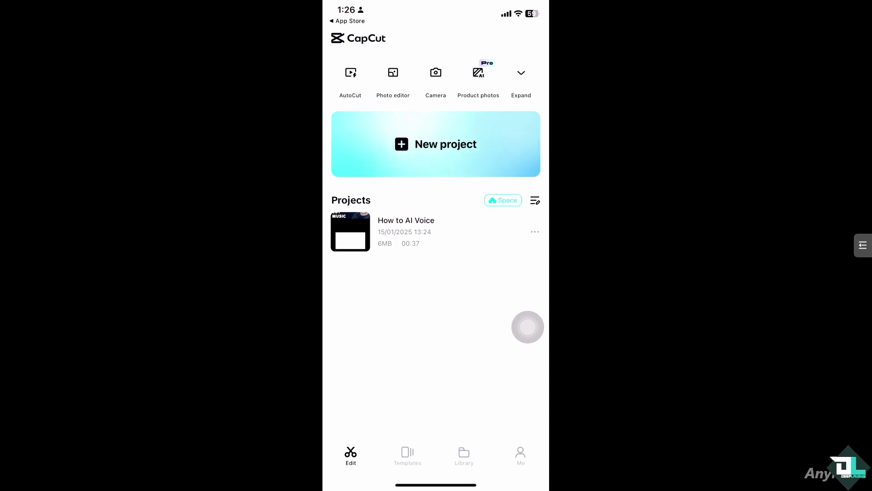
- Open 'How to AI Voice' and delete its 'Poetic rhythm of concentration' music clip
{"action": "left_click", "coordinate": [381, 232]}
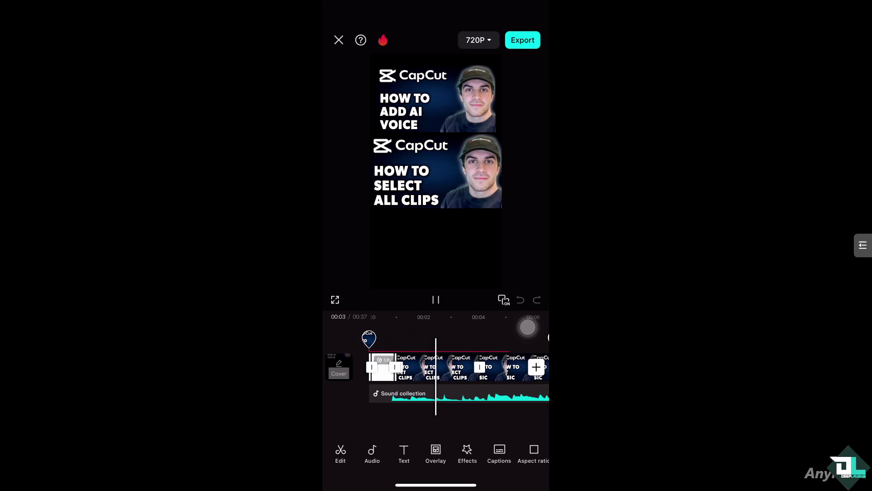
{"action": "left_click", "coordinate": [477, 396]}
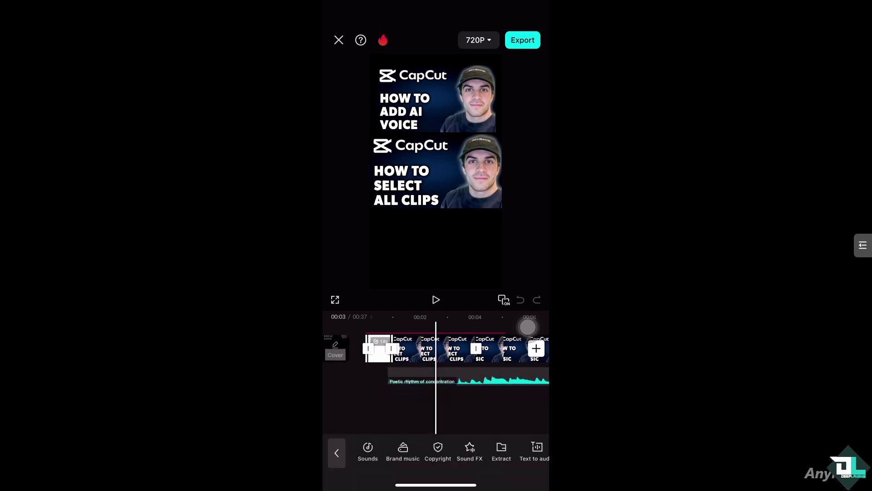
{"action": "left_click", "coordinate": [477, 380]}
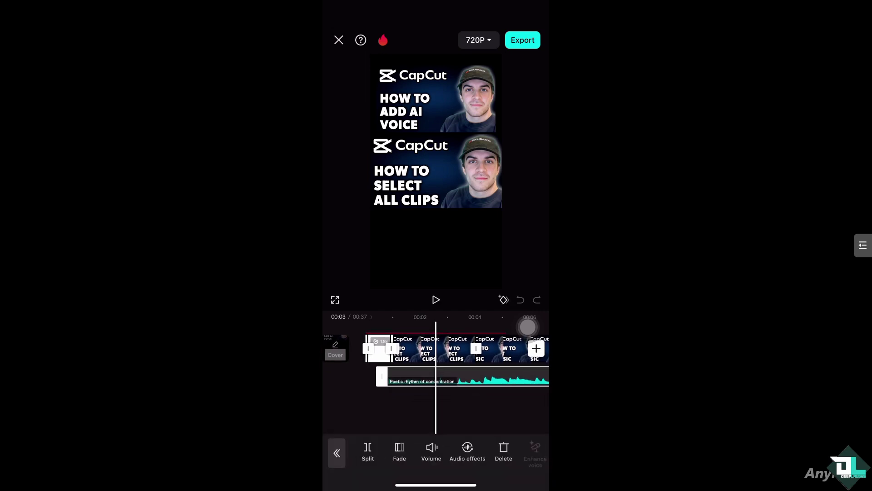
{"action": "left_click", "coordinate": [503, 450]}
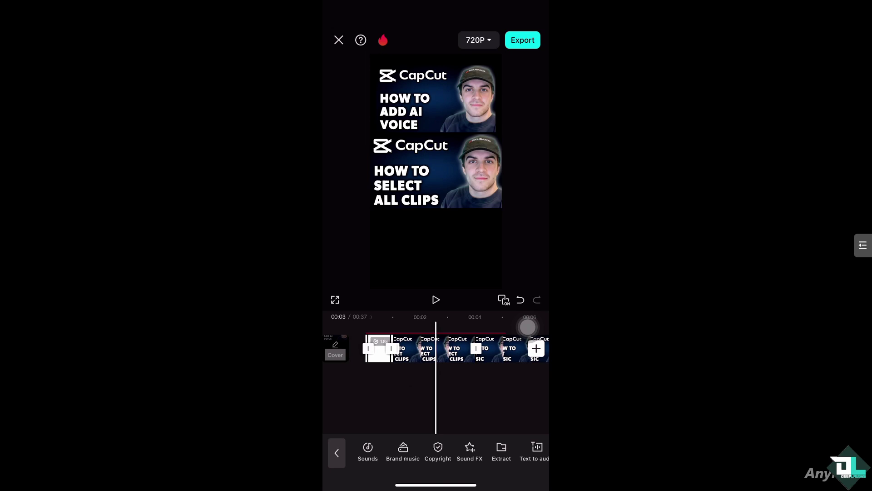
- Play back the now-silent video and scrub to its start
{"action": "left_click", "coordinate": [436, 300]}
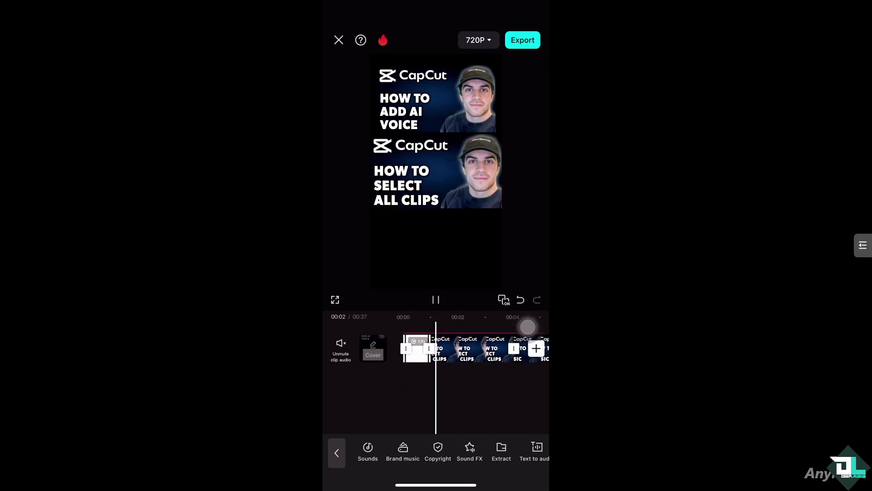
{"action": "left_click_drag", "start_coordinate": [436, 382], "coordinate": [491, 382]}
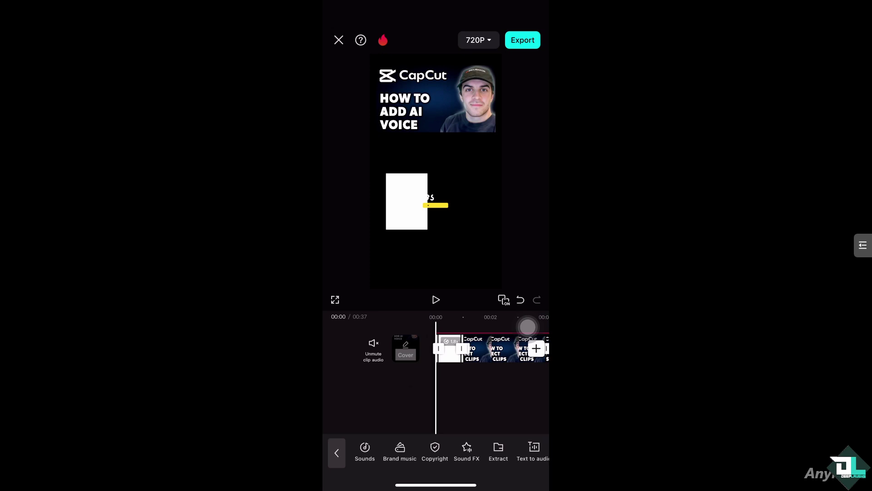
{"action": "scroll", "coordinate": [443, 451], "scroll_direction": "right", "scroll_amount": 3}
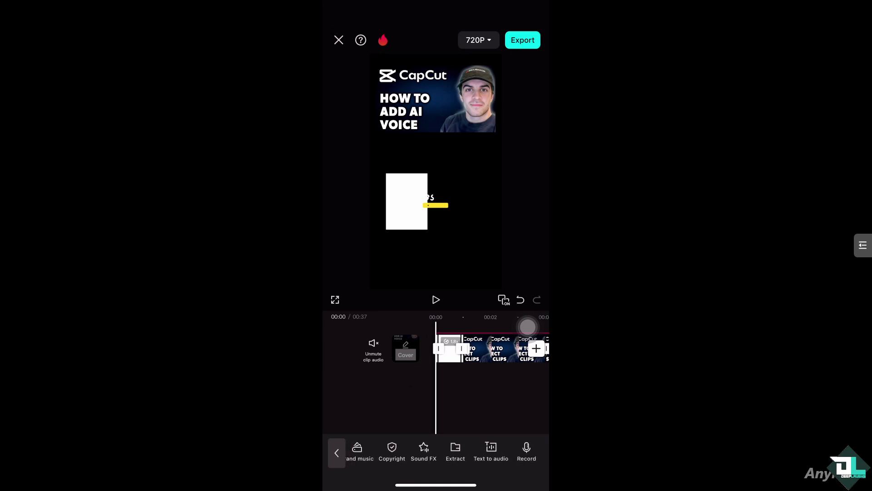
- Start a new Text to audio voiceover for the script
{"action": "left_click", "coordinate": [491, 450]}
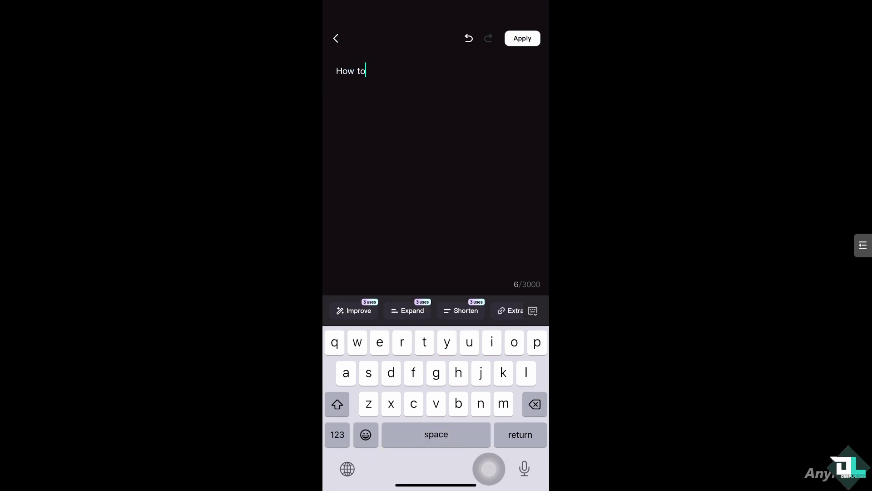
{"action": "type", "text": " Add"}
{"action": "type", "text": " an AI "}
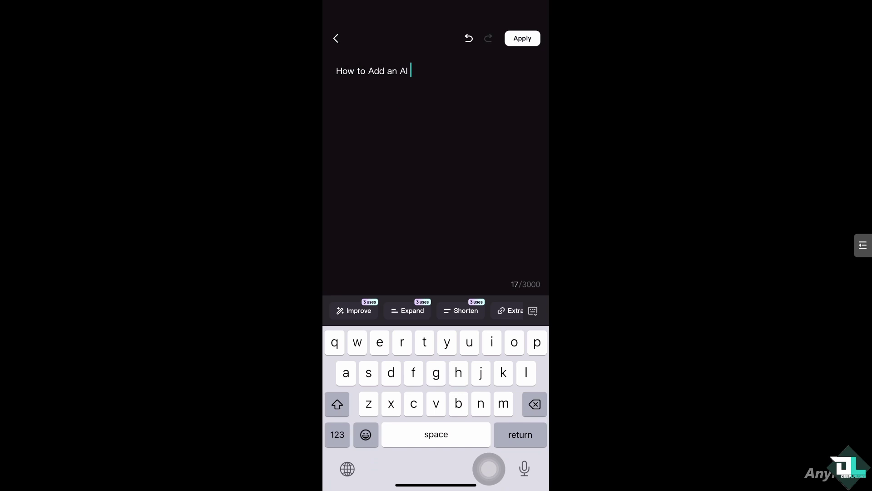
{"action": "type", "text": "Voice to "}
{"action": "type", "text": "CapC"}
{"action": "type", "text": "ut"}
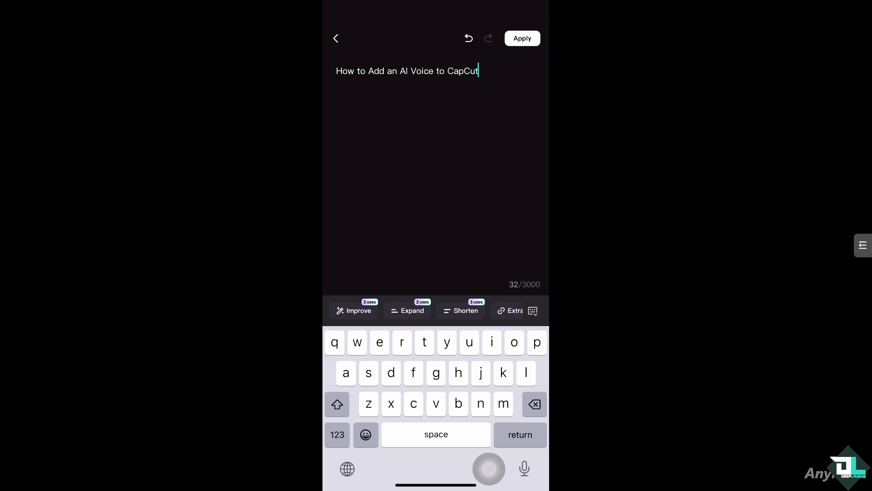
{"action": "scroll", "coordinate": [436, 309], "scroll_direction": "right", "scroll_amount": 2}
- Submit the script and agree to the script data collection consent
{"action": "left_click", "coordinate": [519, 312]}
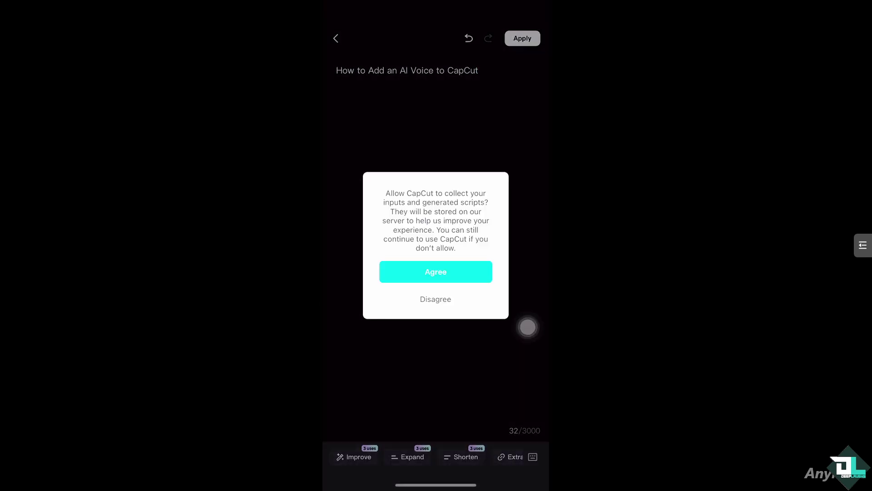
{"action": "left_click", "coordinate": [436, 272]}
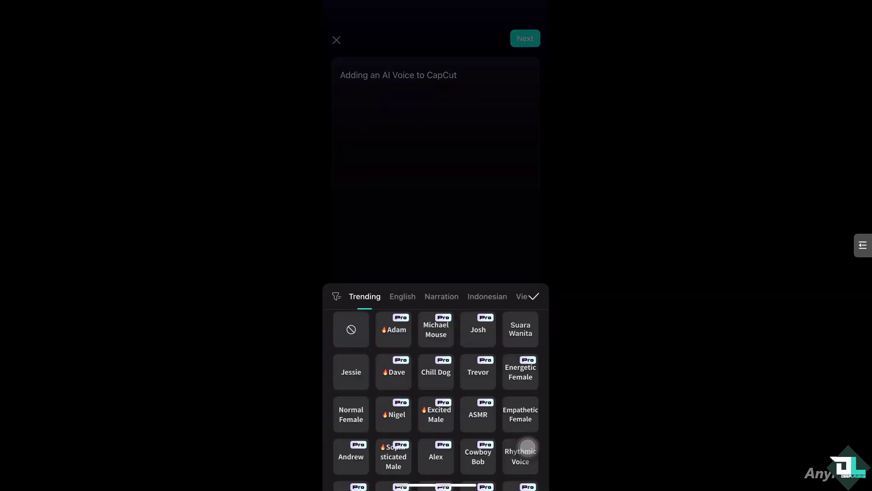
{"action": "scroll", "coordinate": [529, 449], "scroll_direction": "down", "scroll_amount": 1}
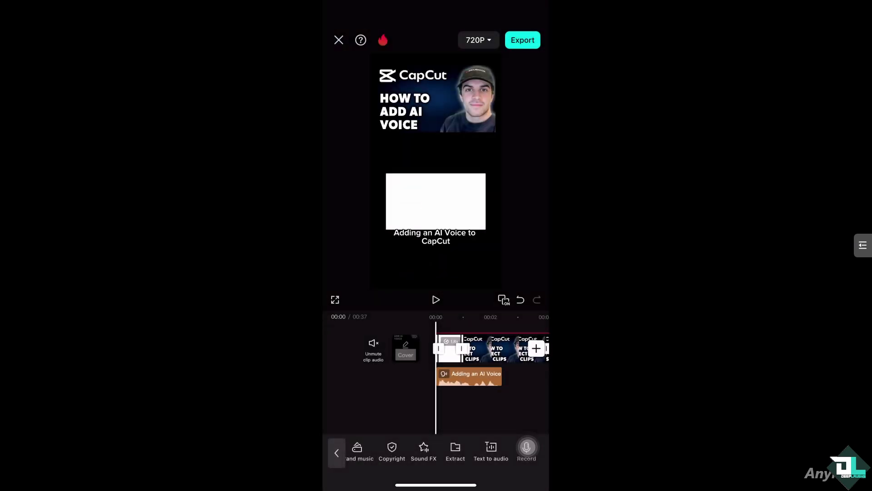
{"action": "left_click", "coordinate": [436, 299]}
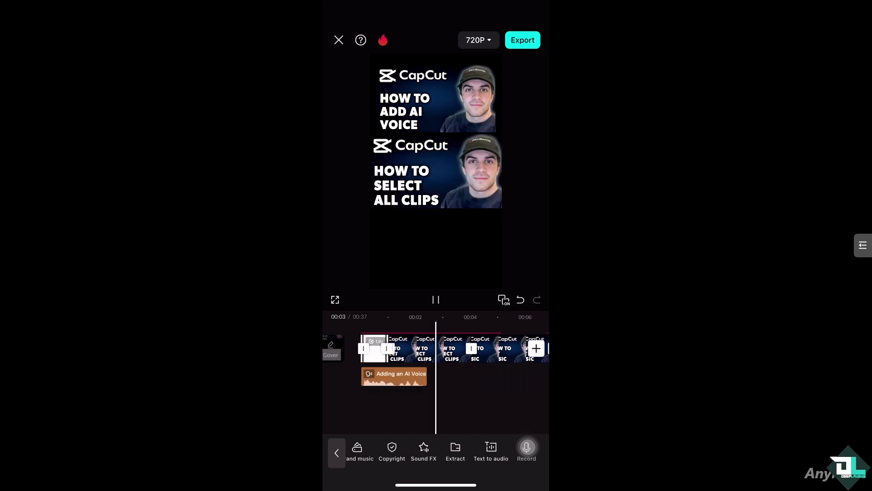
{"action": "left_click", "coordinate": [437, 299]}
{"action": "left_click_drag", "start_coordinate": [383, 349], "coordinate": [463, 349]}
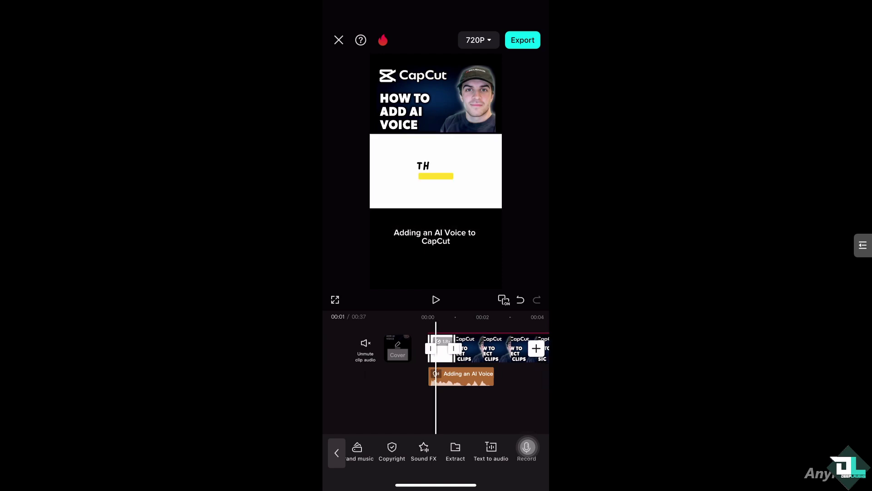
{"action": "left_click", "coordinate": [436, 300]}
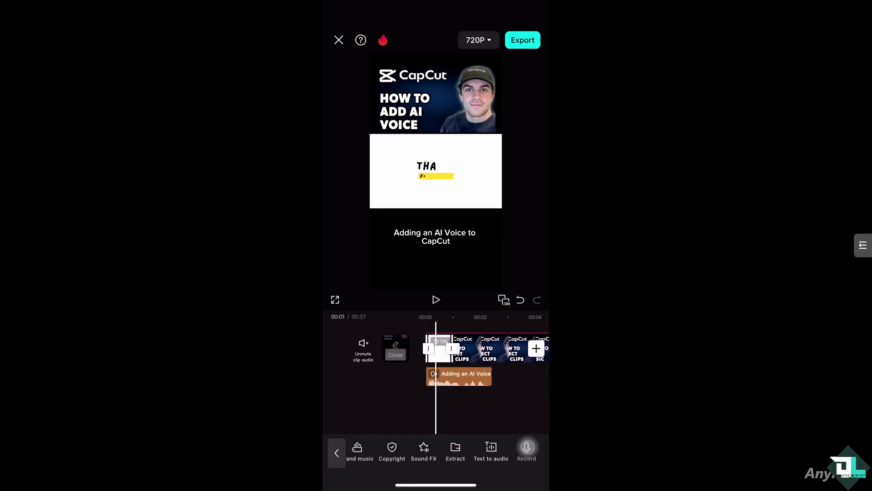
- Confirm the 720P resolution setting and start exporting the video
{"action": "left_click", "coordinate": [477, 39]}
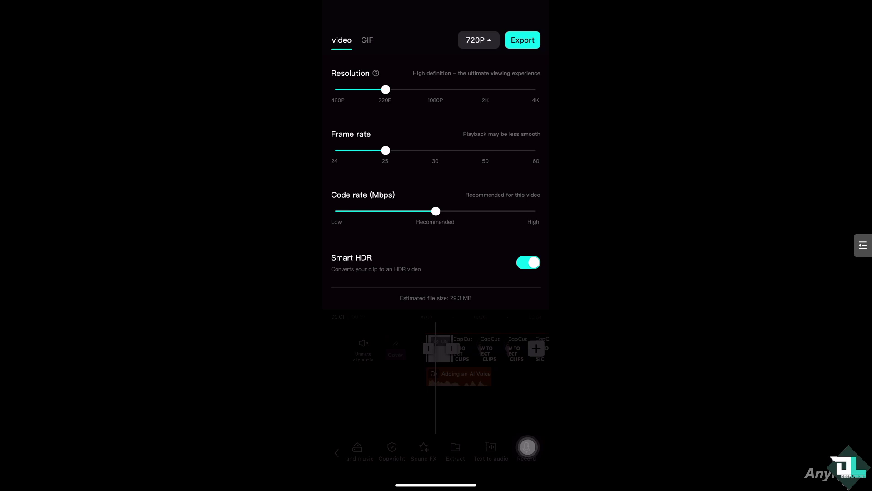
{"action": "left_click", "coordinate": [436, 375]}
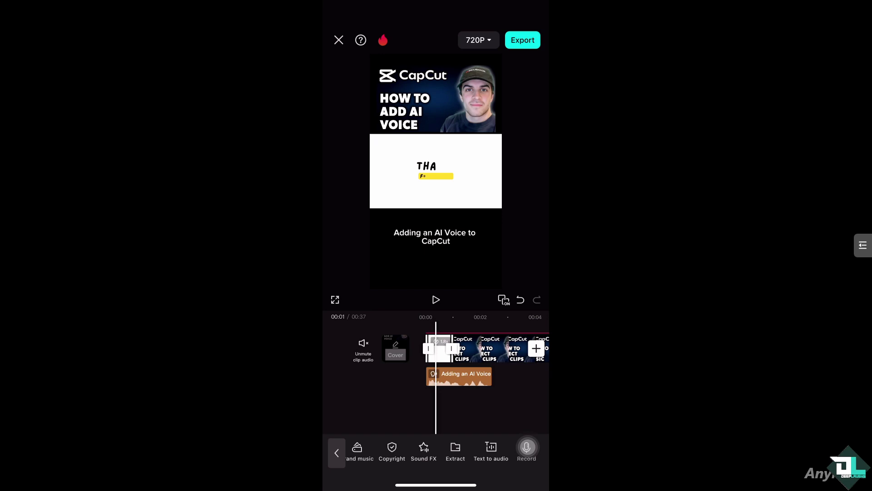
{"action": "left_click", "coordinate": [523, 39]}
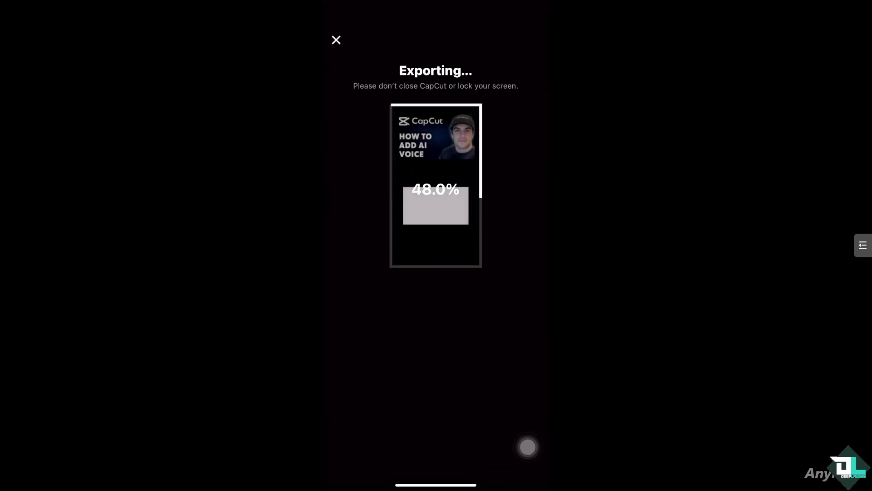